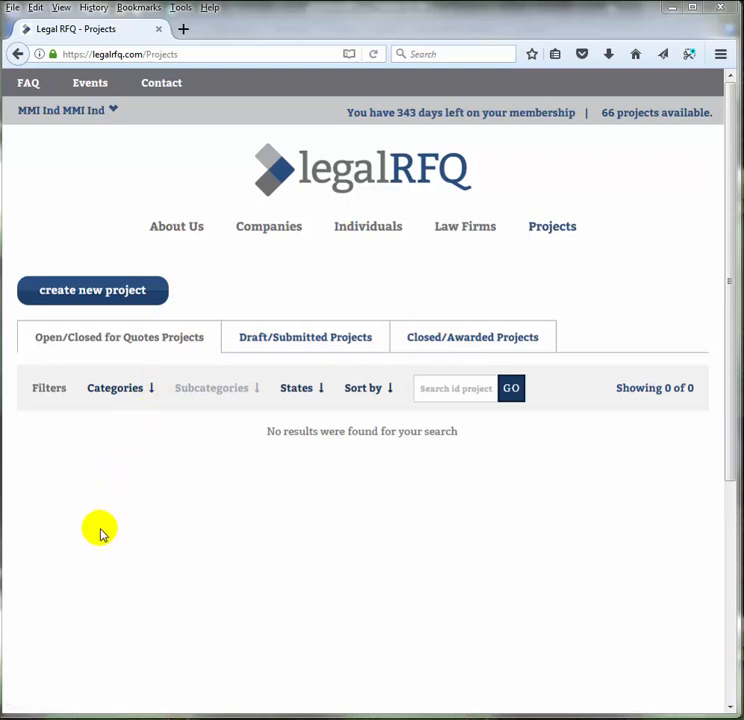
Step: Create a new project and title it "Child Custody Case"
{"action": "left_click", "coordinate": [80, 291]}
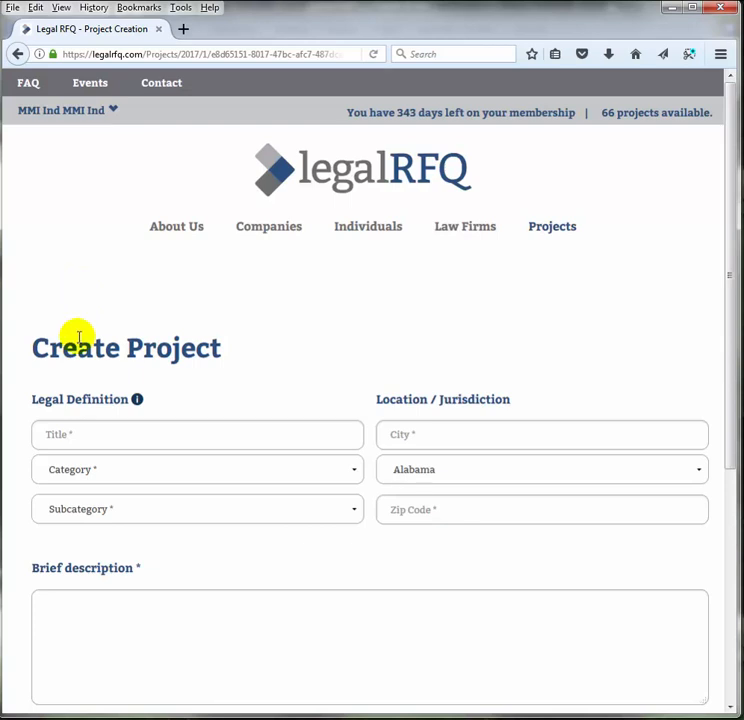
{"action": "left_click", "coordinate": [80, 436]}
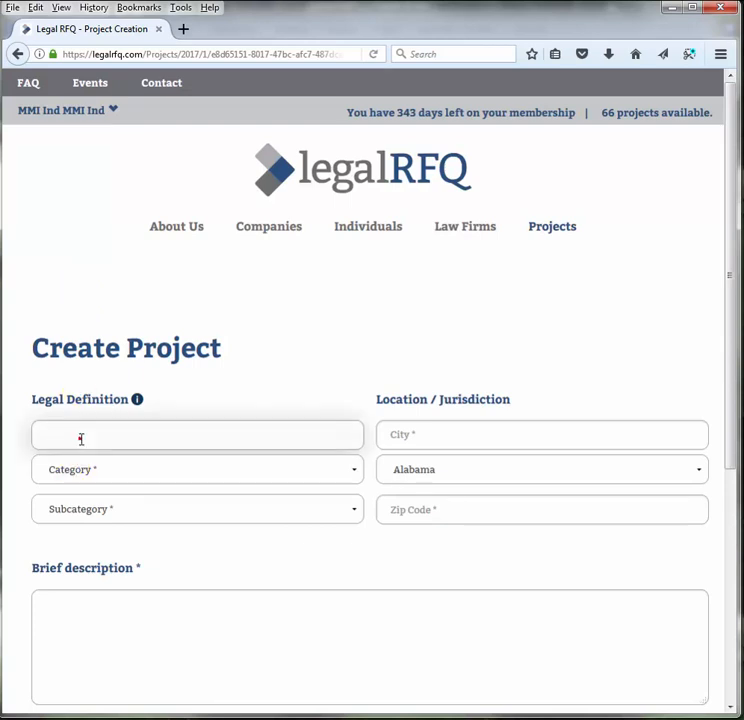
{"action": "left_click", "coordinate": [76, 435]}
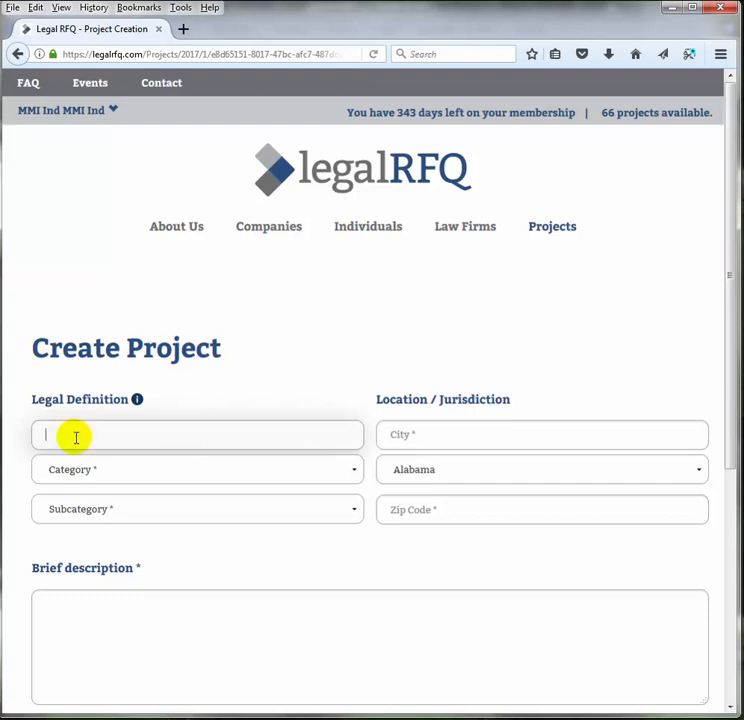
{"action": "type", "text": "Child Custody Case"}
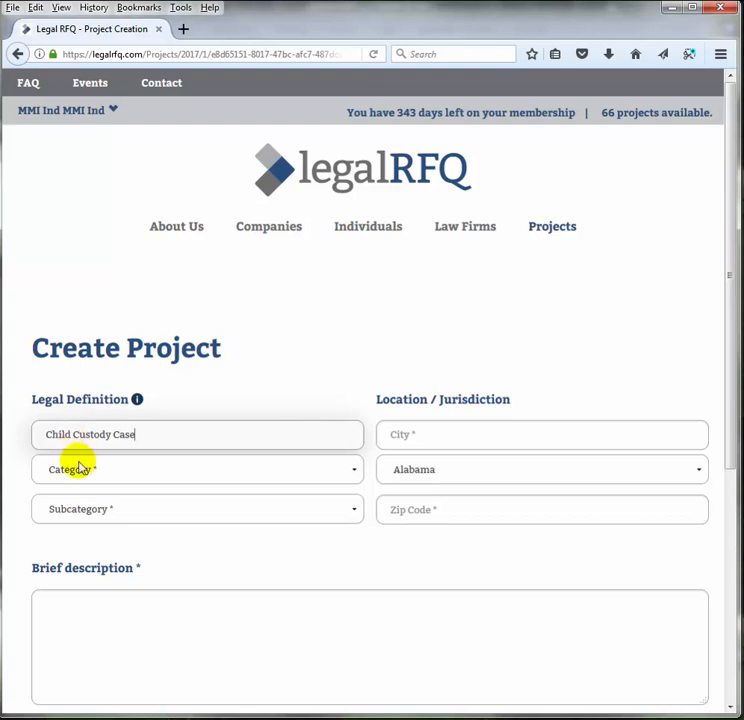
Step: Review the reference document of legal categories and subcategories for the project, and close it
{"action": "left_click", "coordinate": [138, 402]}
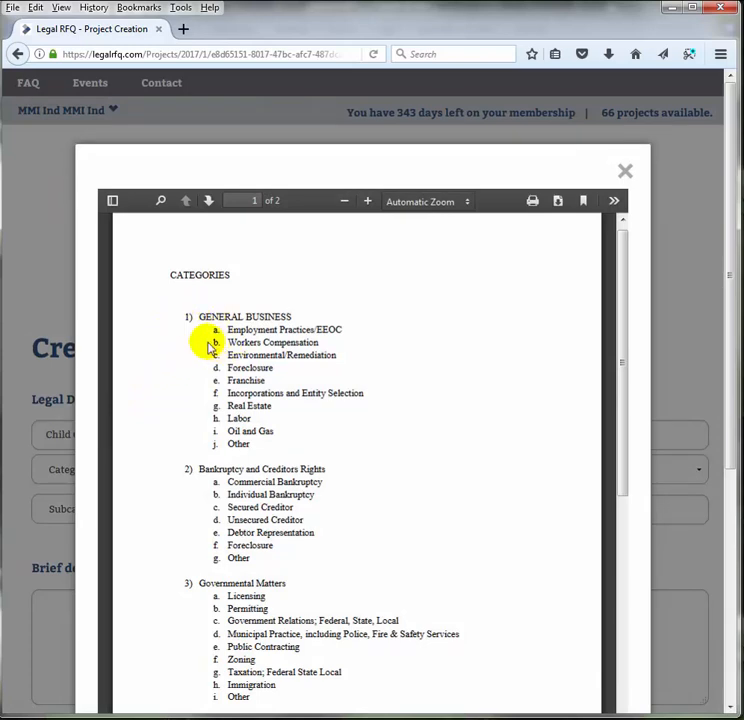
{"action": "scroll", "coordinate": [169, 401], "scroll_direction": "down", "scroll_amount": 1}
{"action": "scroll", "coordinate": [166, 400], "scroll_direction": "down", "scroll_amount": 10}
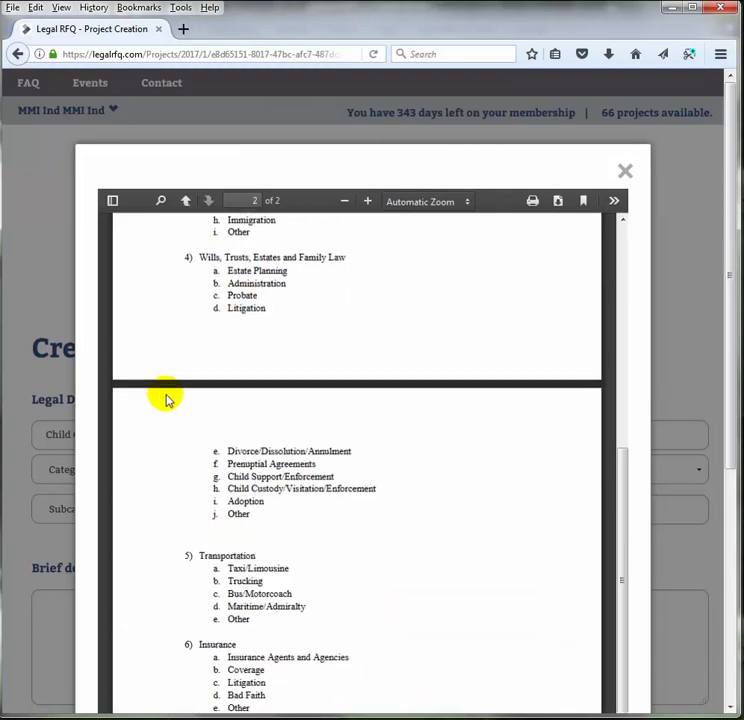
{"action": "scroll", "coordinate": [157, 401], "scroll_direction": "up", "scroll_amount": 6}
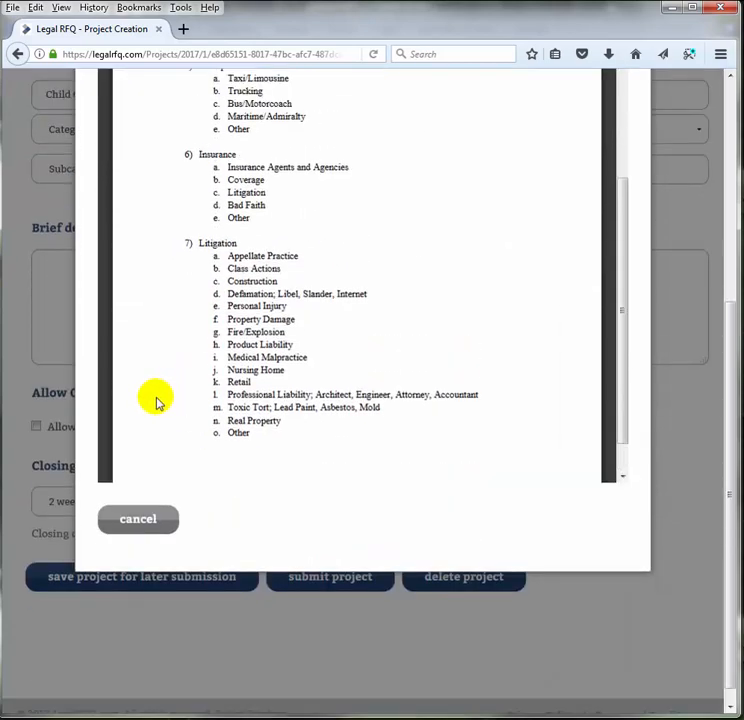
{"action": "scroll", "coordinate": [155, 405], "scroll_direction": "up", "scroll_amount": 5}
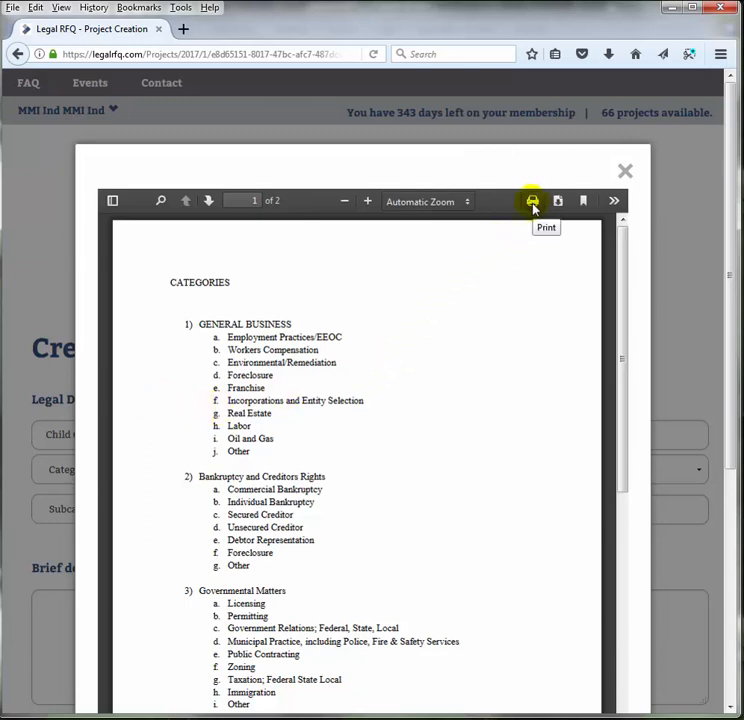
{"action": "left_click", "coordinate": [624, 174]}
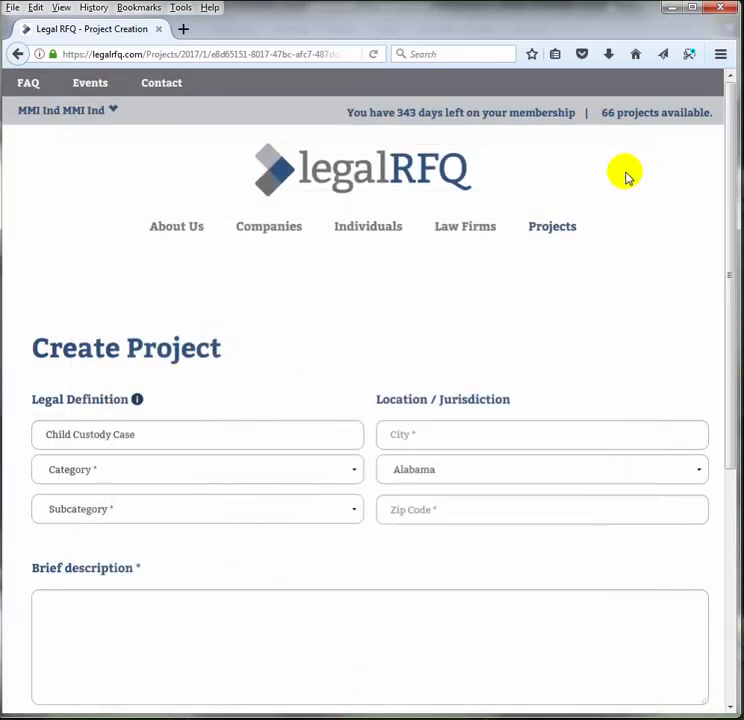
Step: Set the project's category to Family Law and its subcategory to Child Custody-Visitation-Enforcement
{"action": "left_click", "coordinate": [354, 473]}
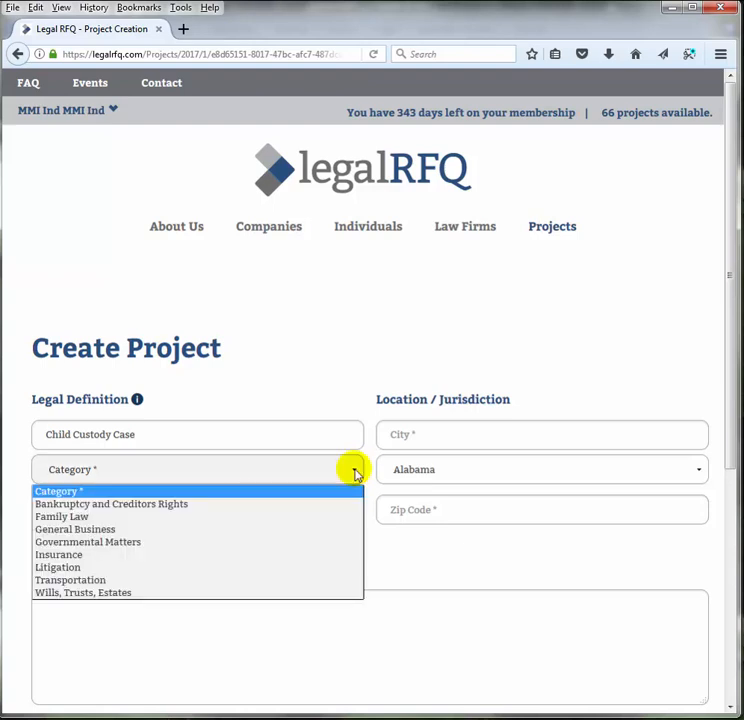
{"action": "left_click", "coordinate": [61, 517]}
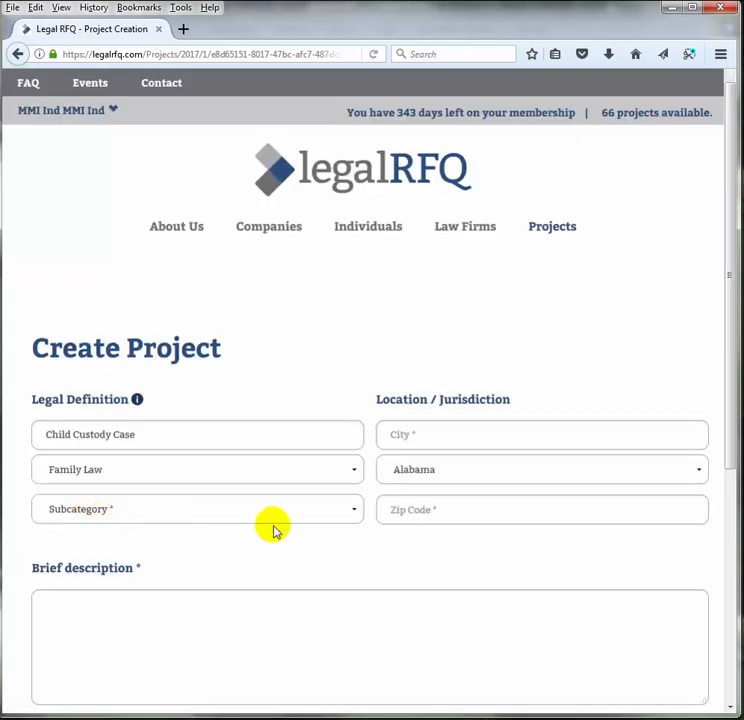
{"action": "left_click", "coordinate": [354, 514]}
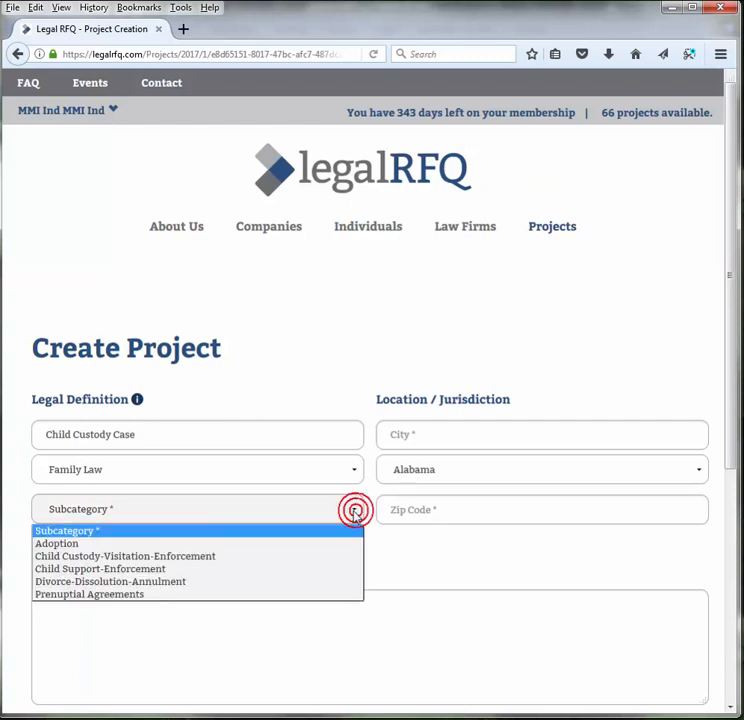
{"action": "left_click", "coordinate": [72, 556]}
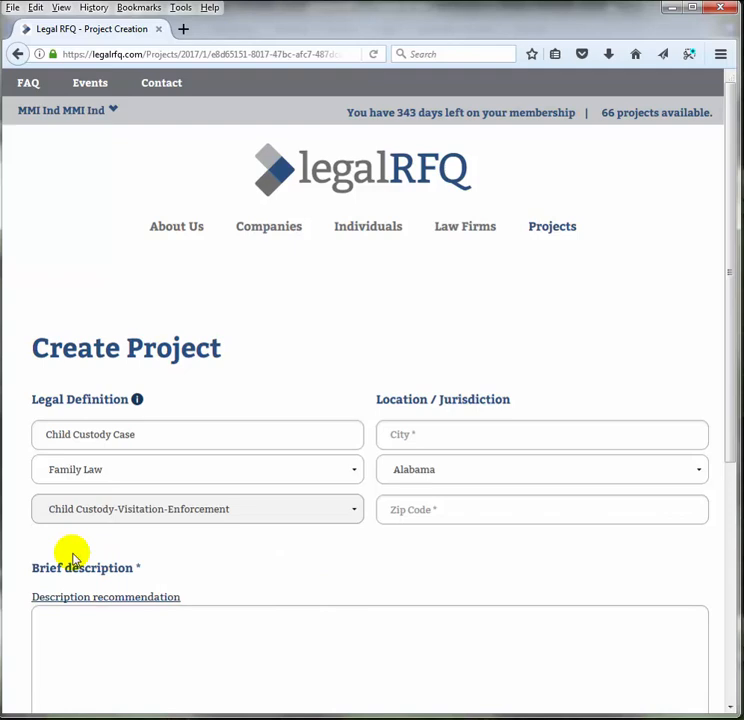
{"action": "left_click", "coordinate": [295, 566]}
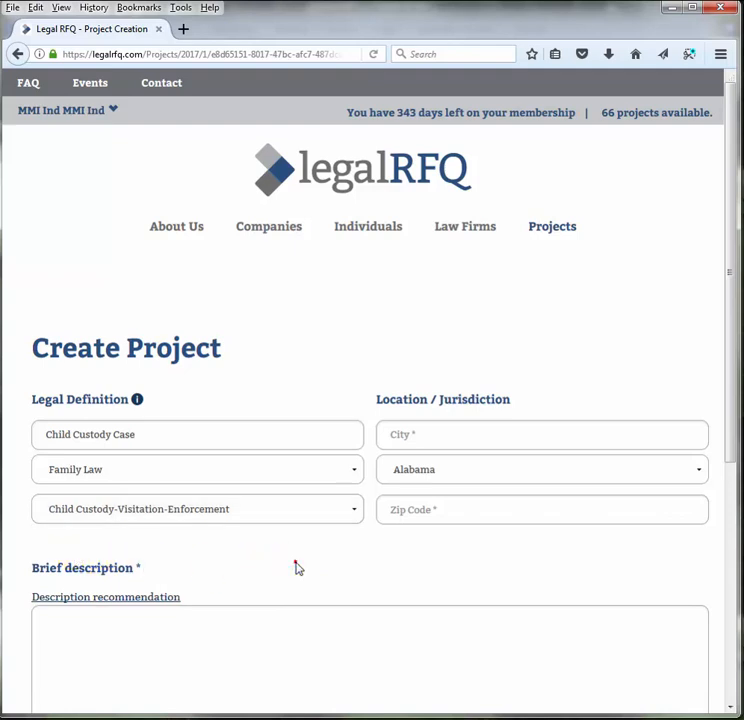
Step: Set the project's jurisdiction to the city Cleveland, state Ohio, and zip code 44124
{"action": "left_click", "coordinate": [442, 438]}
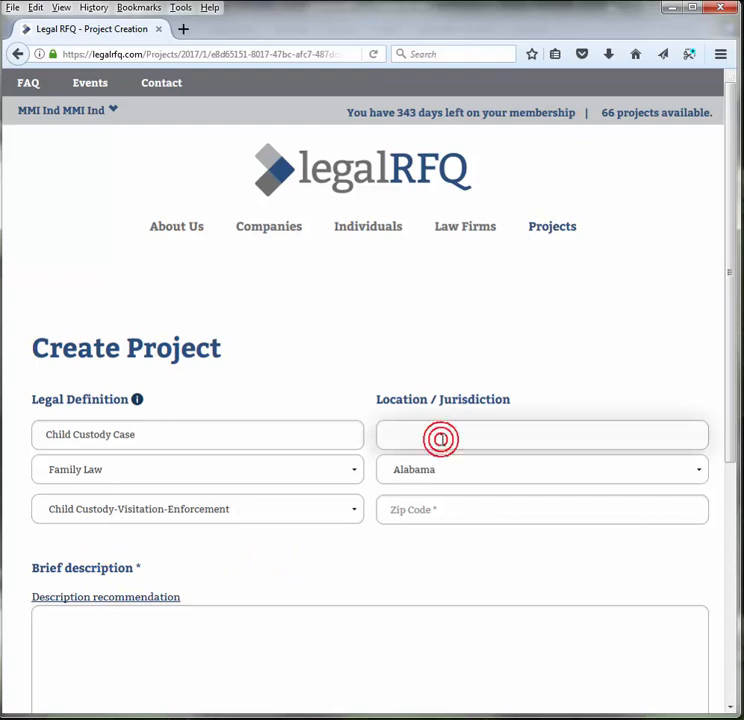
{"action": "left_click", "coordinate": [422, 435]}
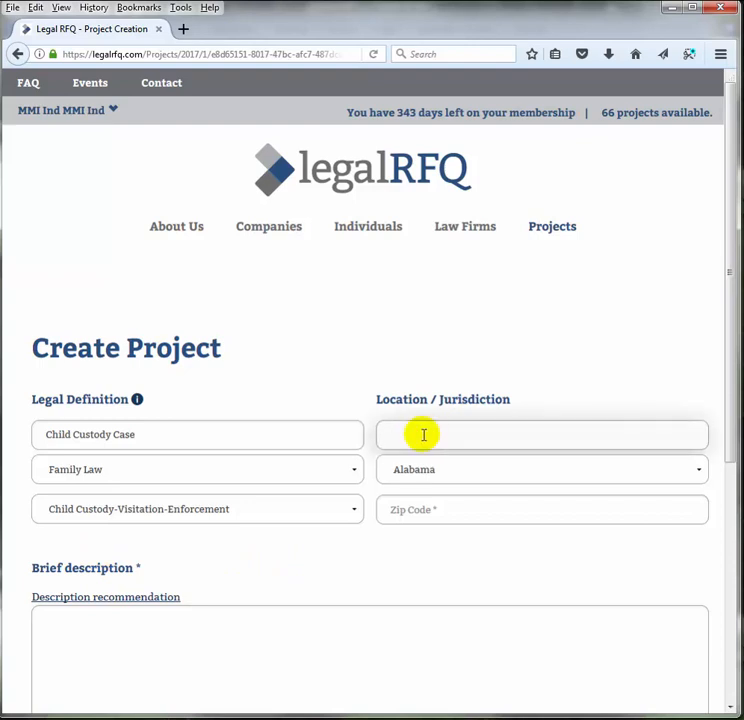
{"action": "type", "text": "Cleveland"}
{"action": "key", "text": "Tab"}
{"action": "key", "text": "o"}
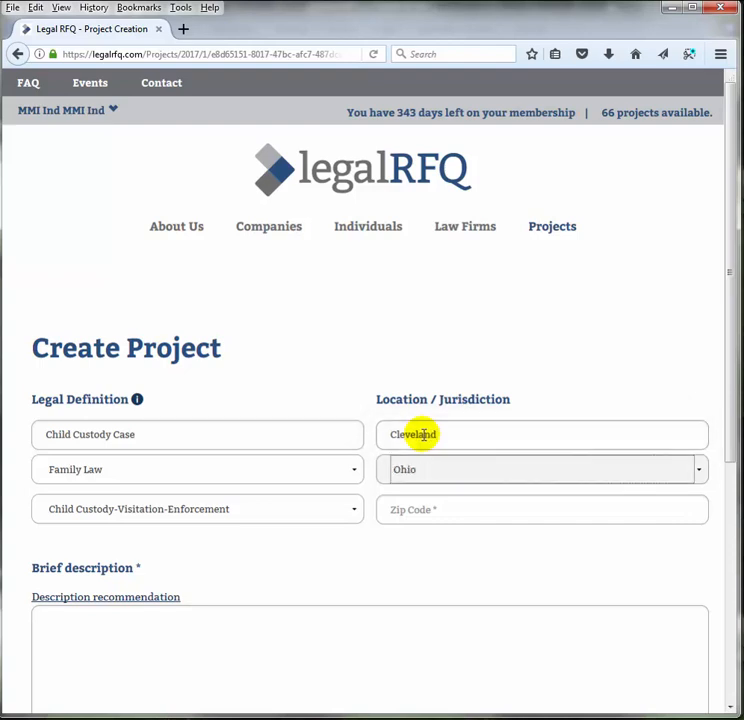
{"action": "key", "text": "Tab"}
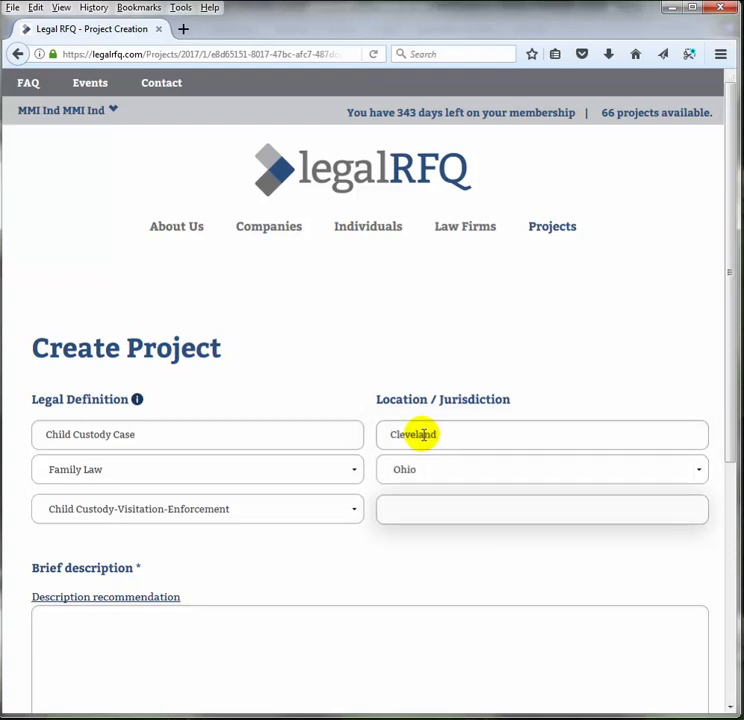
{"action": "left_click", "coordinate": [402, 512]}
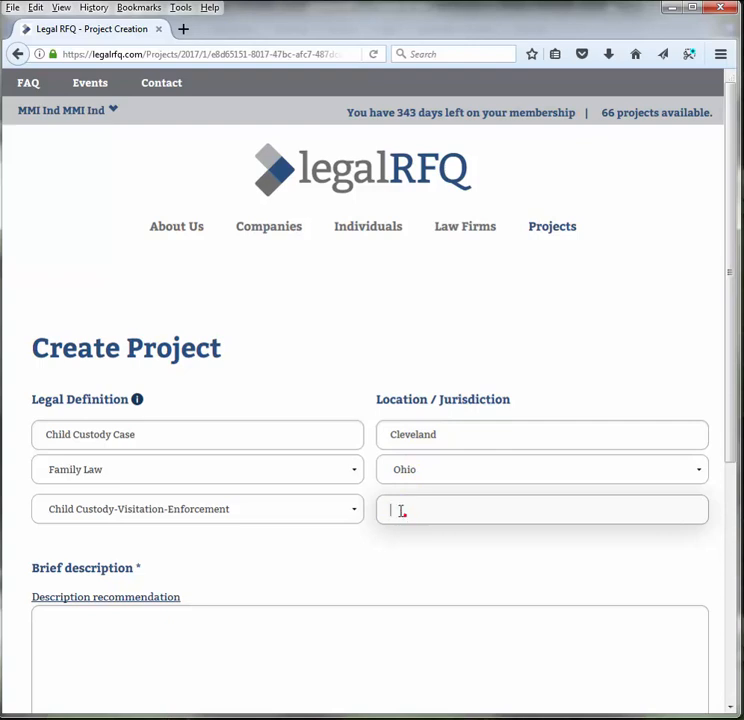
{"action": "type", "text": "44124"}
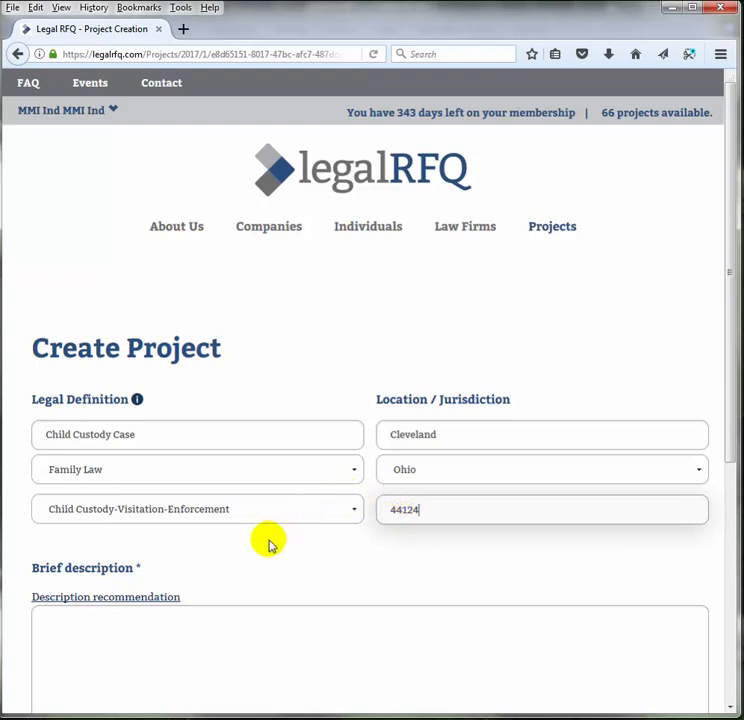
Step: Enter the brief description "Child custody case, child is a minor, state of Ohio, Cuyahoga County." and add Cuyahoga to the spelling dictionary
{"action": "scroll", "coordinate": [270, 542], "scroll_direction": "down", "scroll_amount": 2}
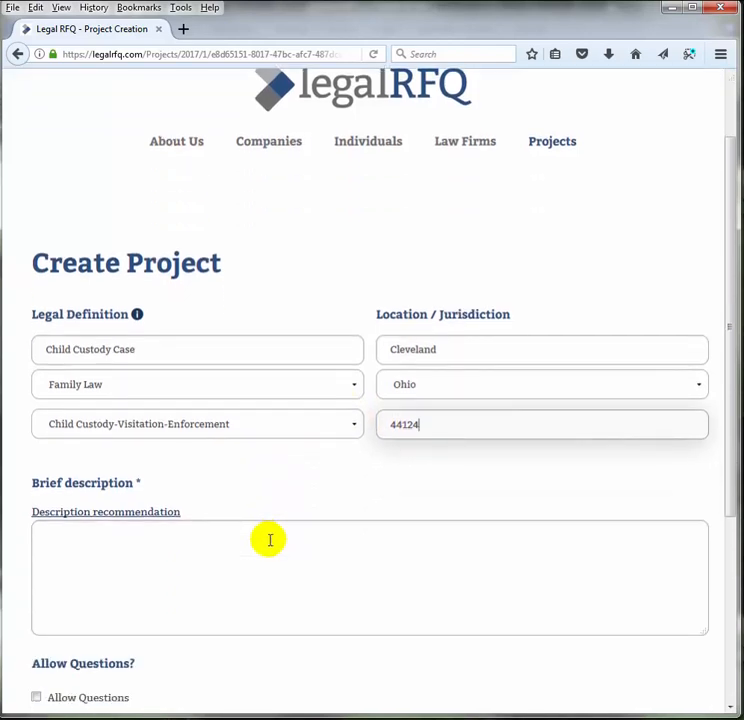
{"action": "left_click", "coordinate": [55, 535]}
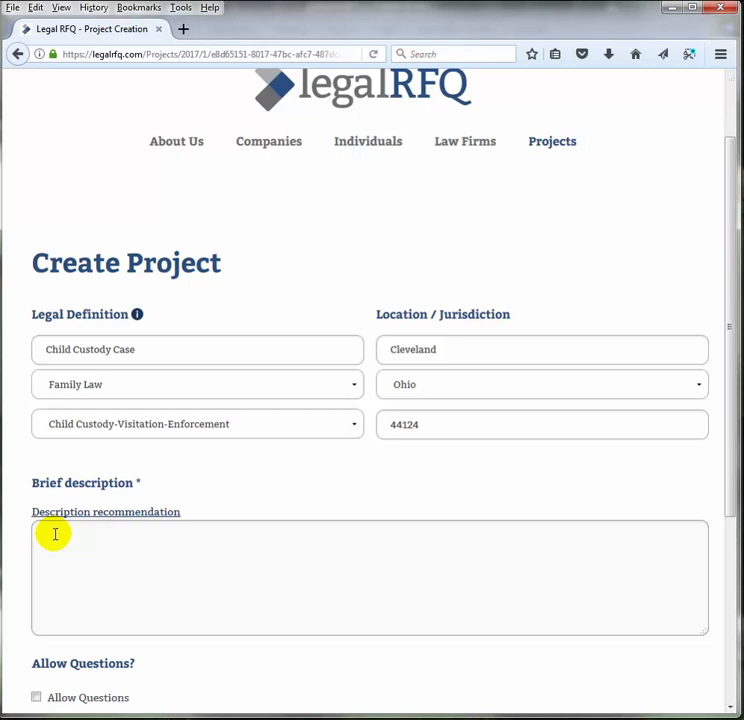
{"action": "type", "text": "Child custody case, c"}
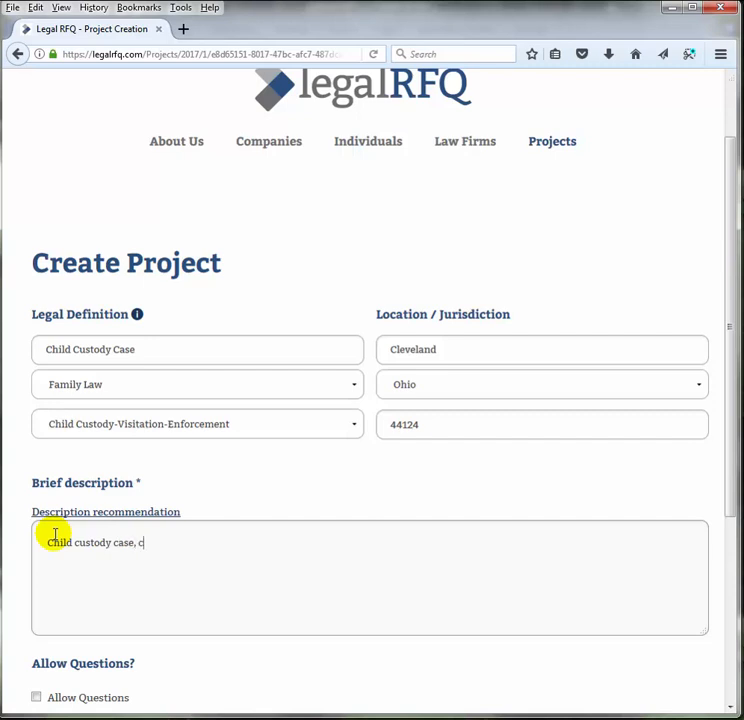
{"action": "type", "text": "hild is a minor, "}
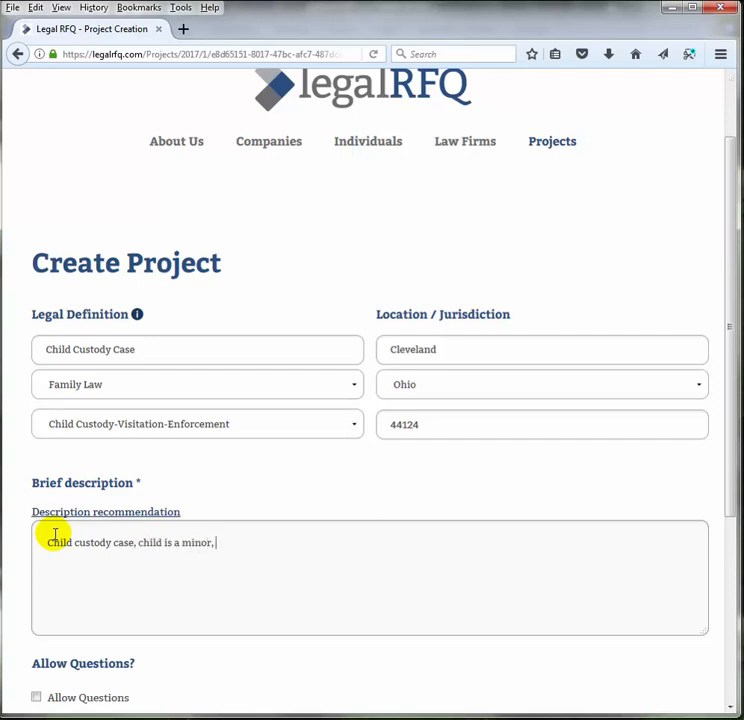
{"action": "type", "text": "state of Oho"}
{"action": "key", "text": "BackSpace"}
{"action": "type", "text": "io, Cuyahoga"}
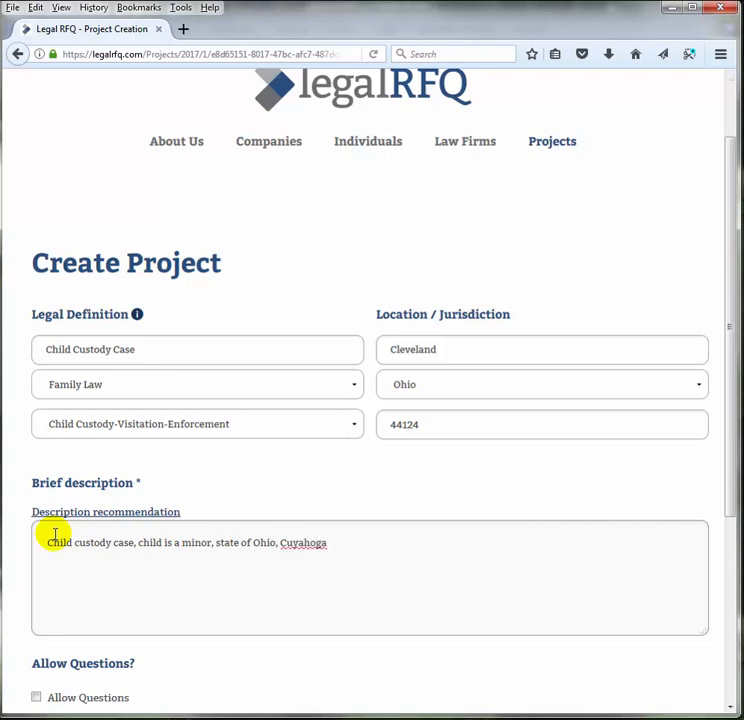
{"action": "type", "text": " County."}
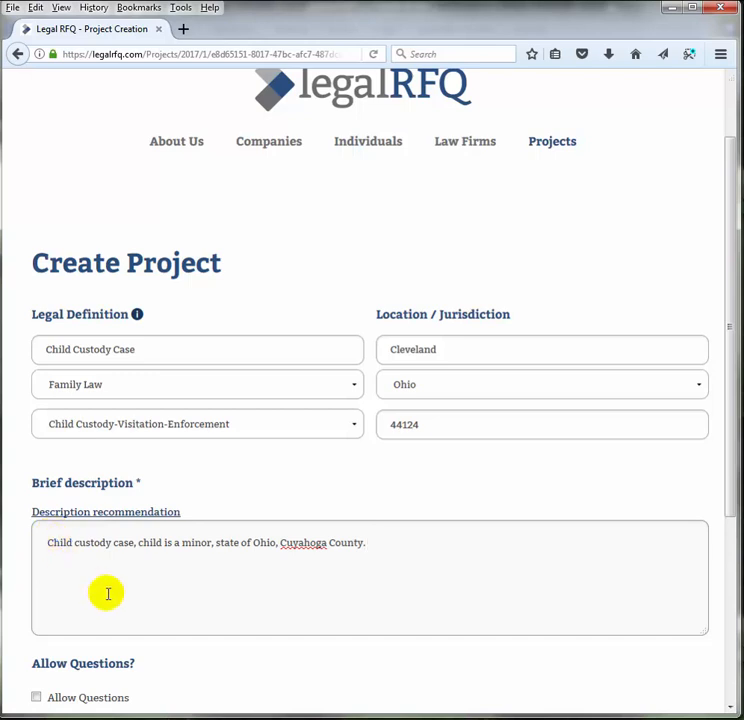
{"action": "right_click", "coordinate": [304, 548]}
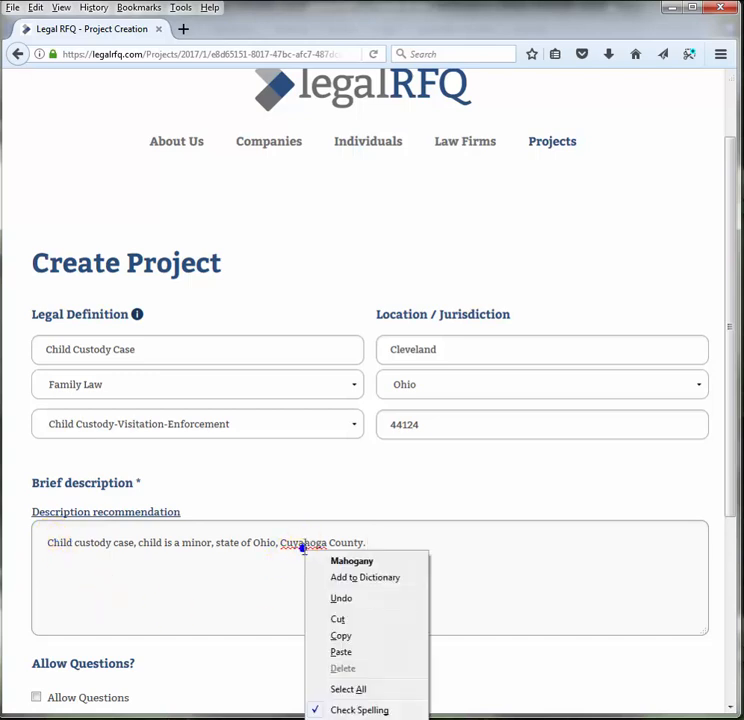
{"action": "left_click", "coordinate": [336, 578]}
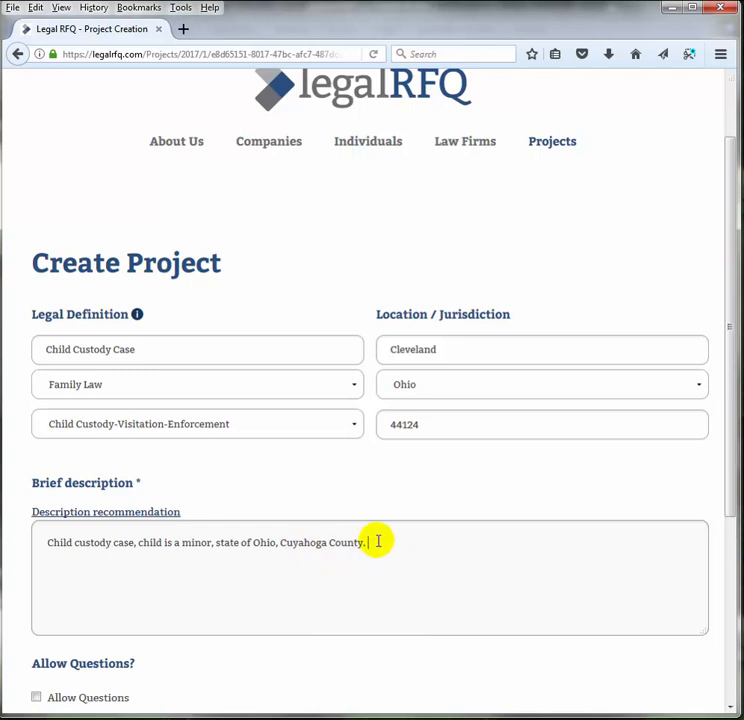
Step: Append "If you handle this type of case please send your credentials and fee structure." to the brief description
{"action": "type", "text": "If you handle thi"}
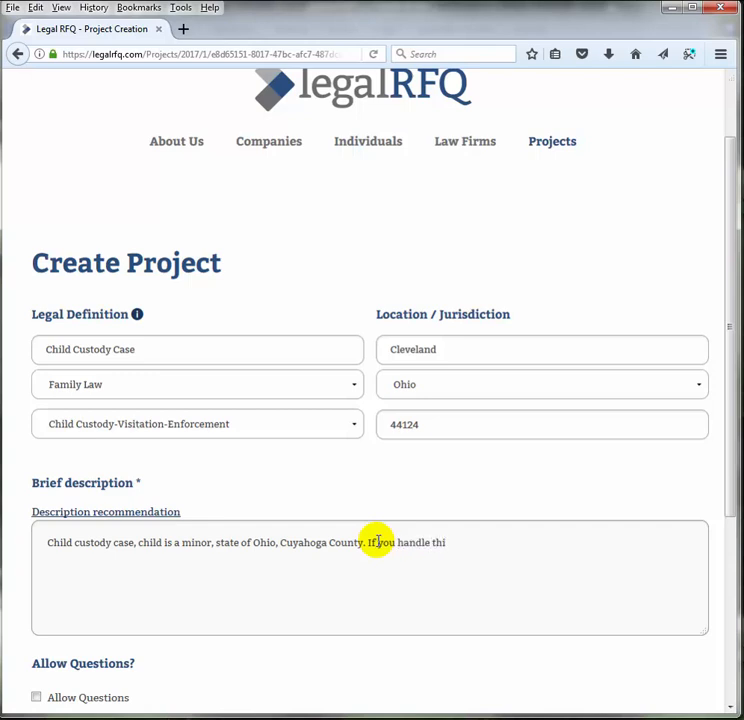
{"action": "type", "text": "s type of case pel"}
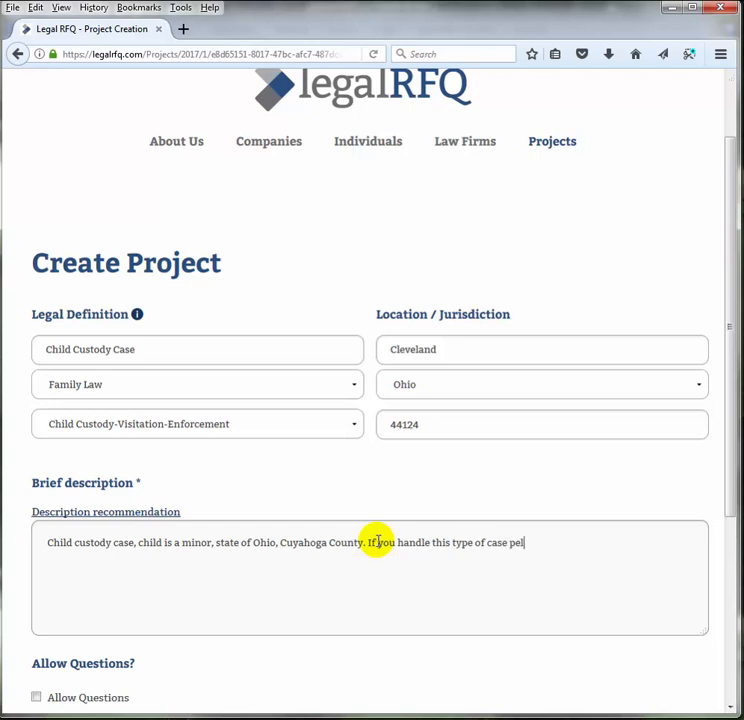
{"action": "type", "text": "ase"}
{"action": "key", "text": "BackSpace"}
{"action": "key", "text": "BackSpace"}
{"action": "key", "text": "BackSpace"}
{"action": "key", "text": "BackSpace"}
{"action": "key", "text": "BackSpace"}
{"action": "type", "text": "lease send your"}
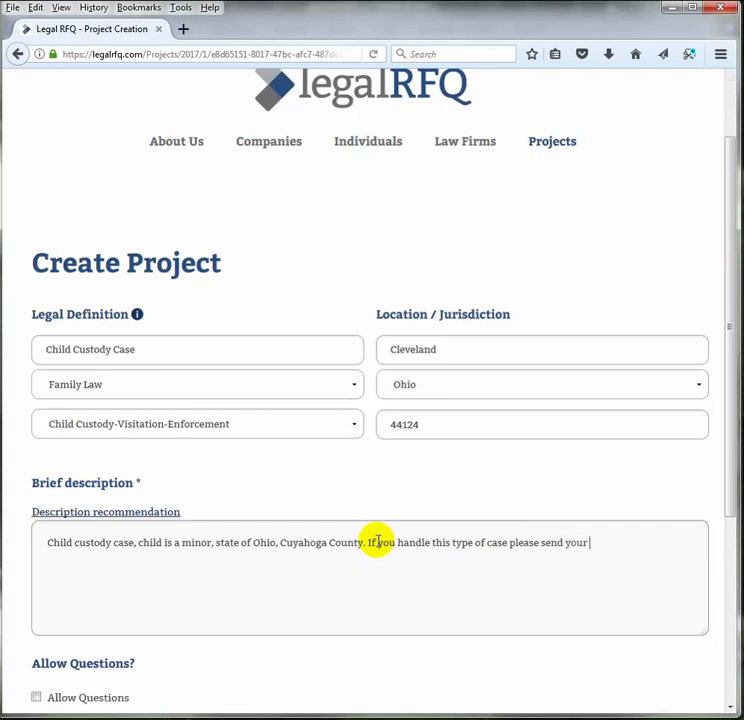
{"action": "type", "text": " credentials and fee  st"}
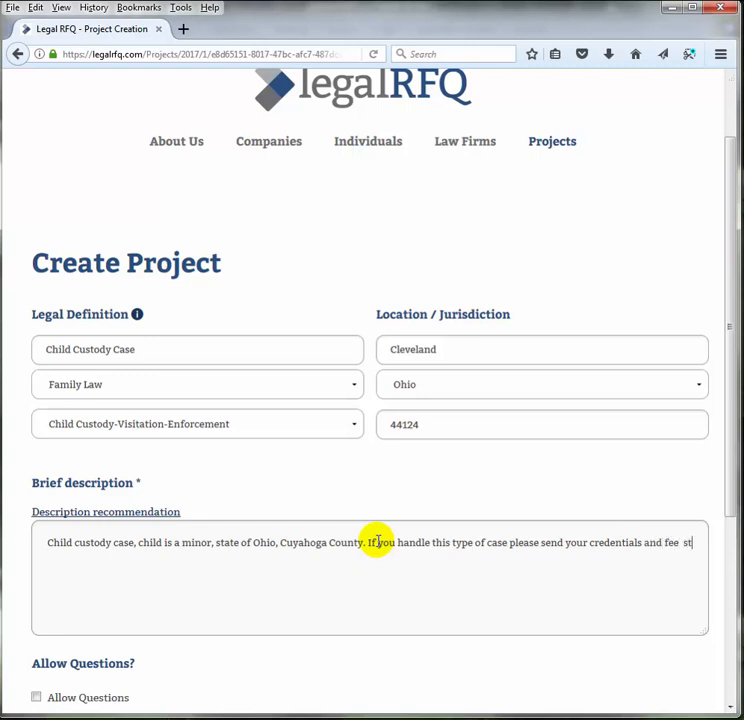
{"action": "type", "text": "ucture."}
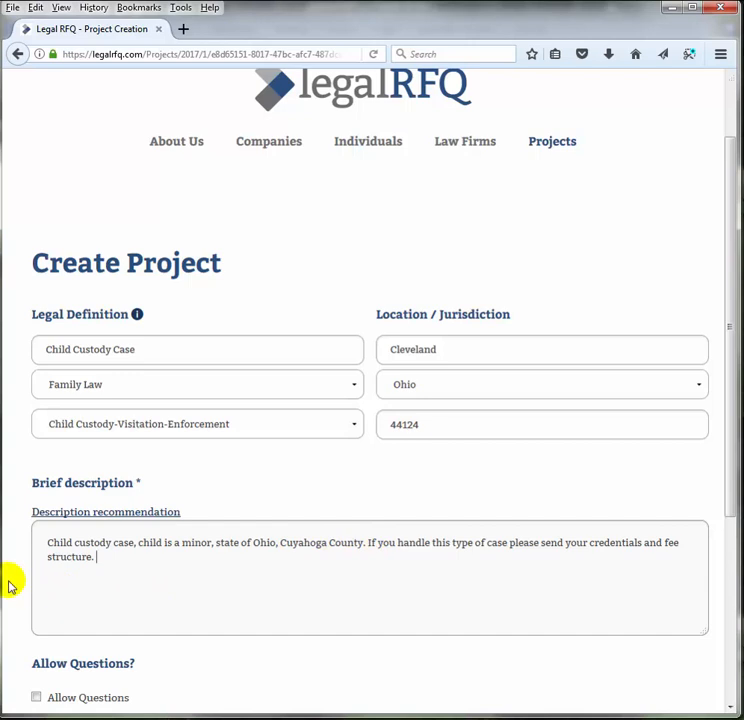
Step: Allow questions on the project
{"action": "scroll", "coordinate": [9, 586], "scroll_direction": "down", "scroll_amount": 3}
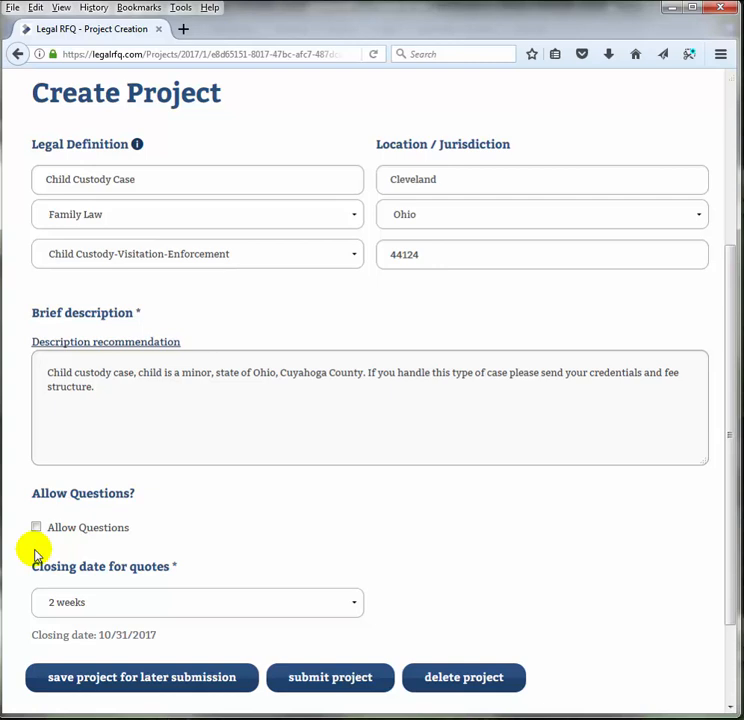
{"action": "left_click", "coordinate": [37, 528]}
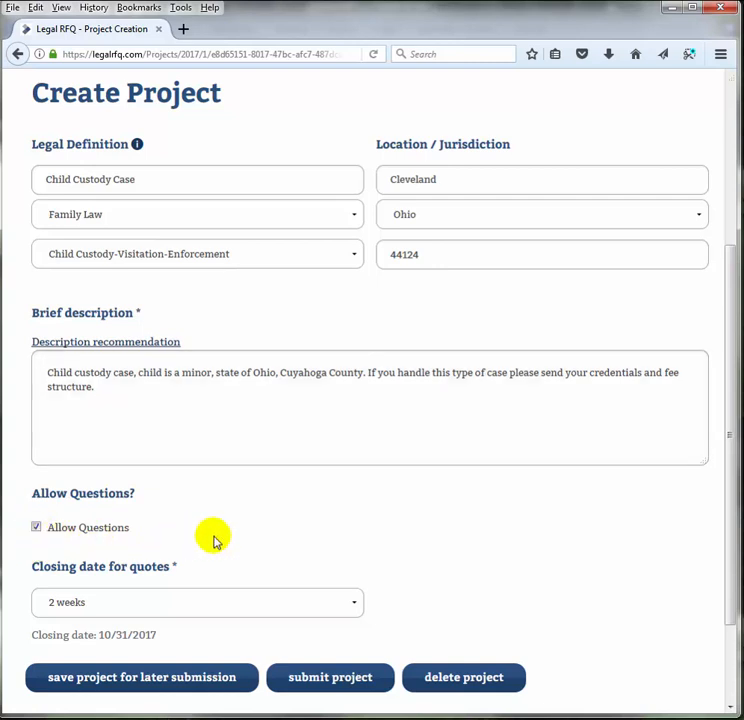
Step: Set the closing date for quotes to 6 weeks
{"action": "scroll", "coordinate": [190, 536], "scroll_direction": "down", "scroll_amount": 2}
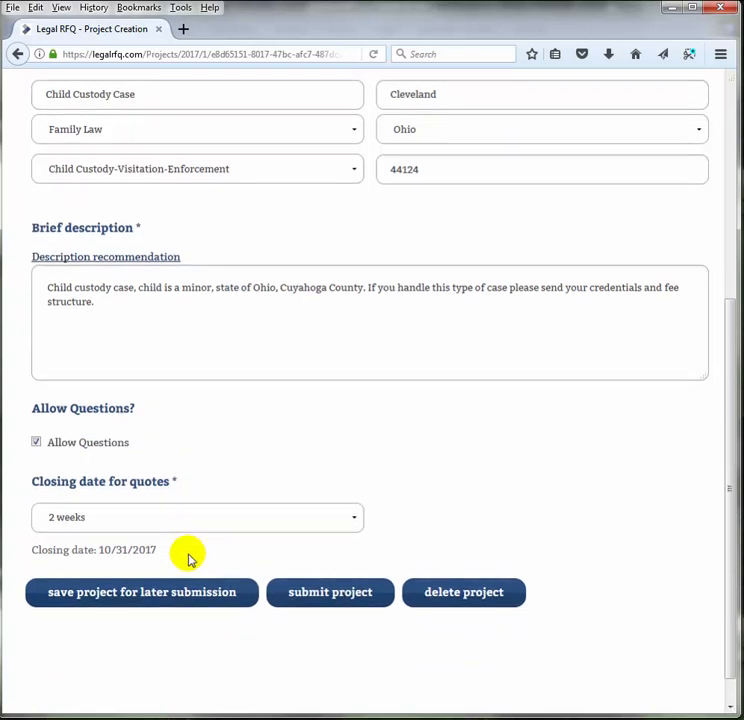
{"action": "left_click", "coordinate": [356, 517]}
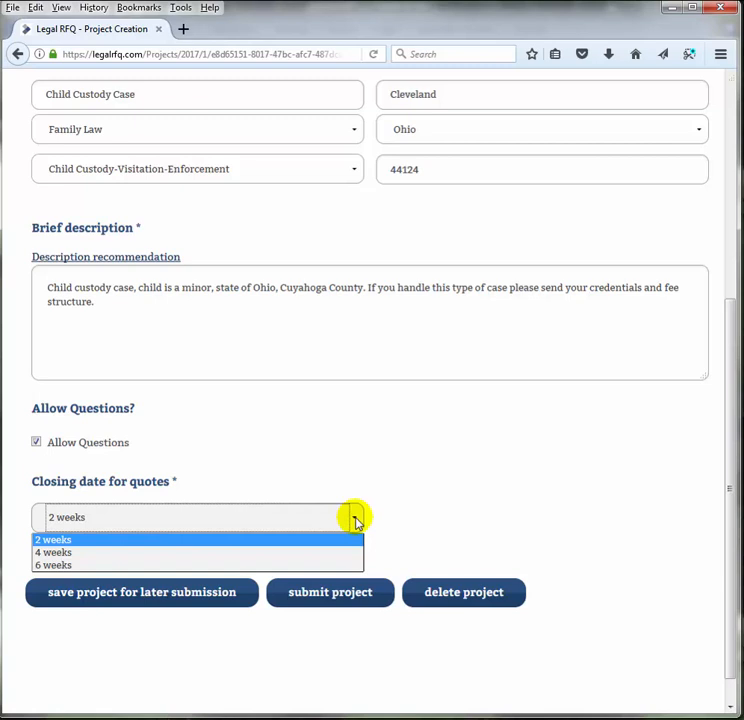
{"action": "left_click", "coordinate": [61, 565]}
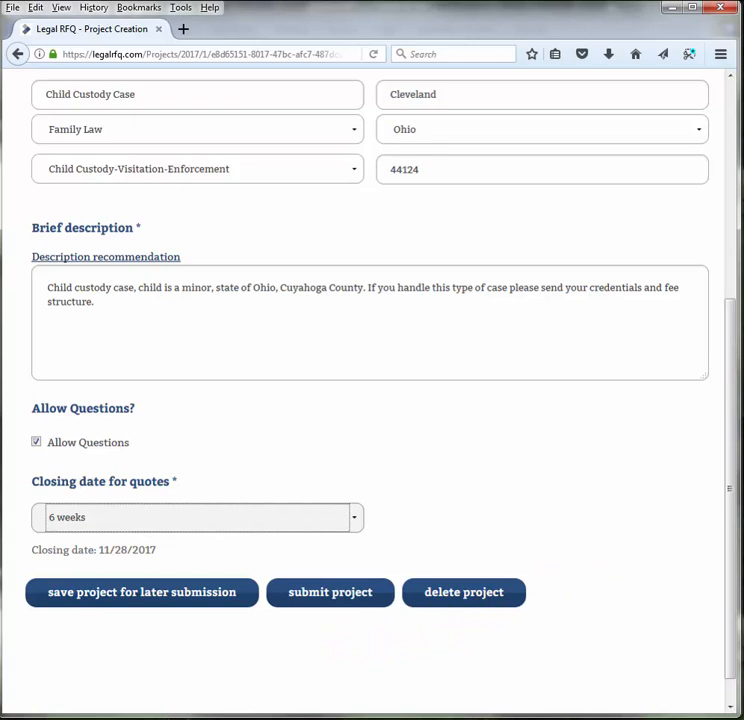
Step: Submit the Child Custody Case project and confirm that editing is done
{"action": "left_click_drag", "start_coordinate": [731, 514], "coordinate": [731, 535]}
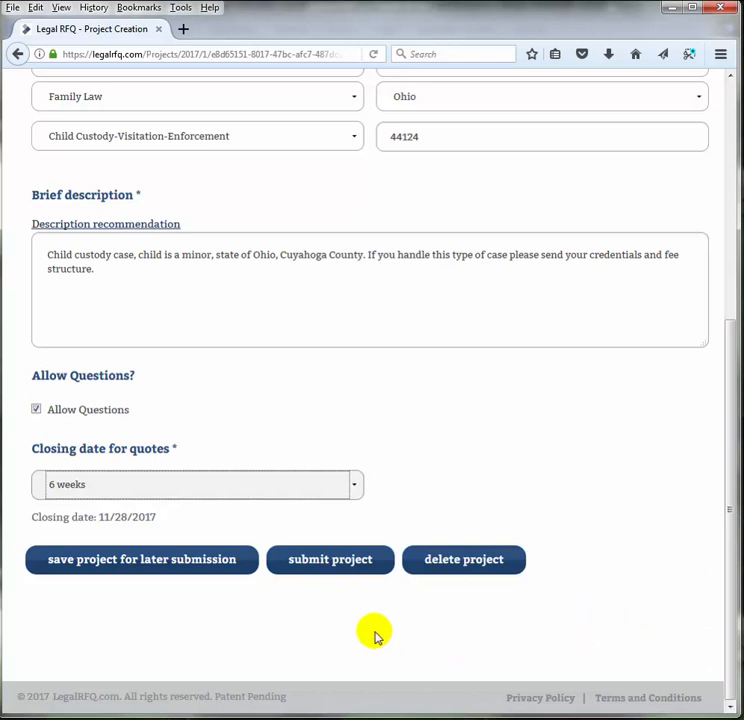
{"action": "left_click", "coordinate": [320, 566]}
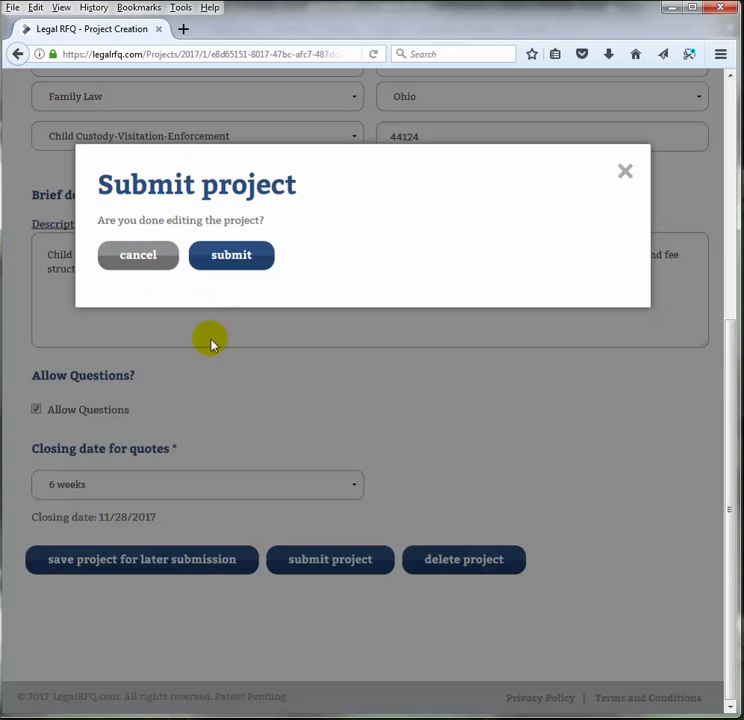
{"action": "left_click", "coordinate": [232, 260]}
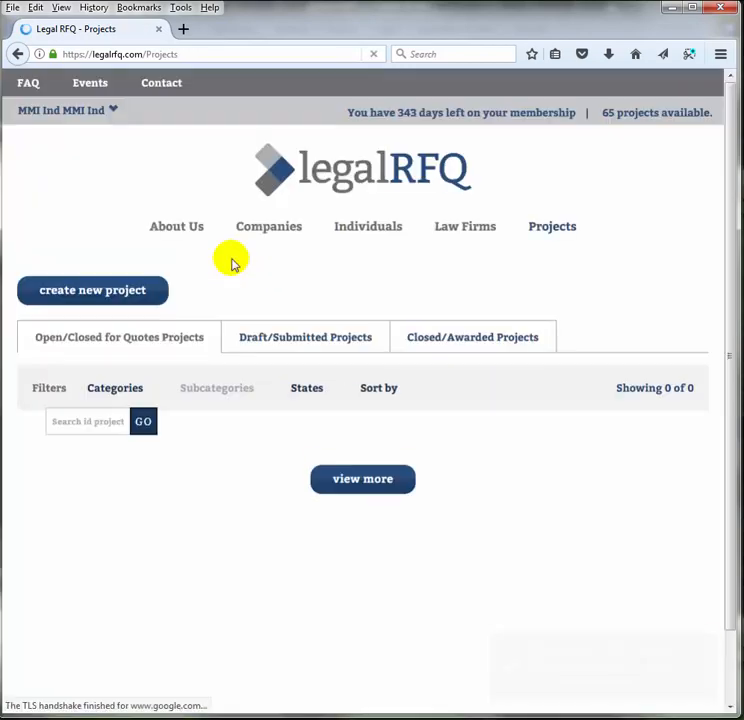
Step: Dismiss the submission notification and show the list of draft and submitted projects
{"action": "left_click_drag", "start_coordinate": [730, 360], "coordinate": [735, 484]}
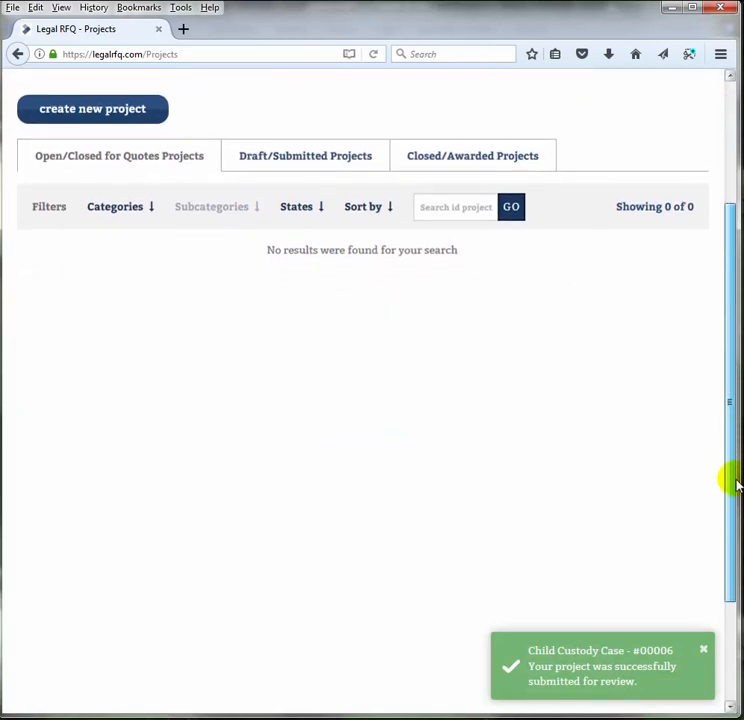
{"action": "left_click_drag", "start_coordinate": [735, 484], "coordinate": [724, 365]}
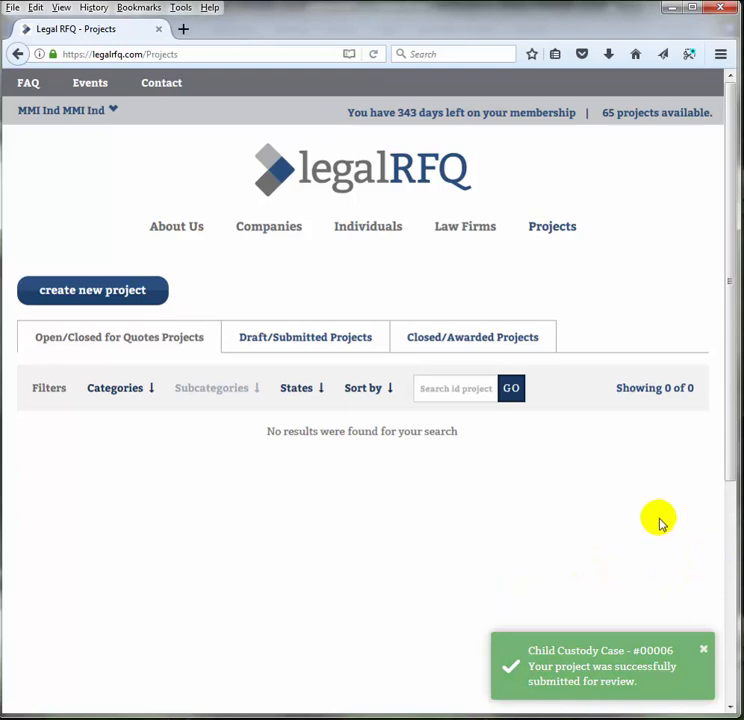
{"action": "left_click", "coordinate": [706, 654]}
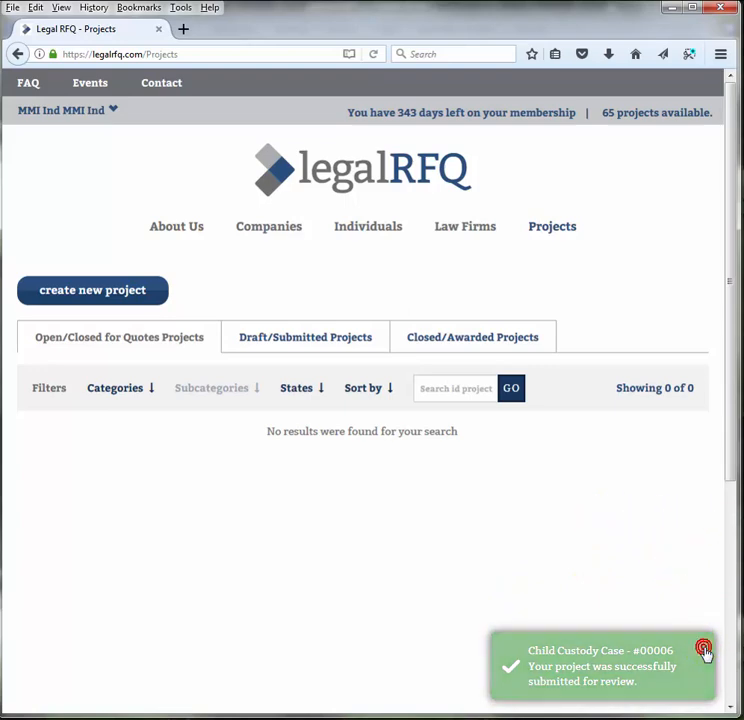
{"action": "left_click", "coordinate": [286, 340]}
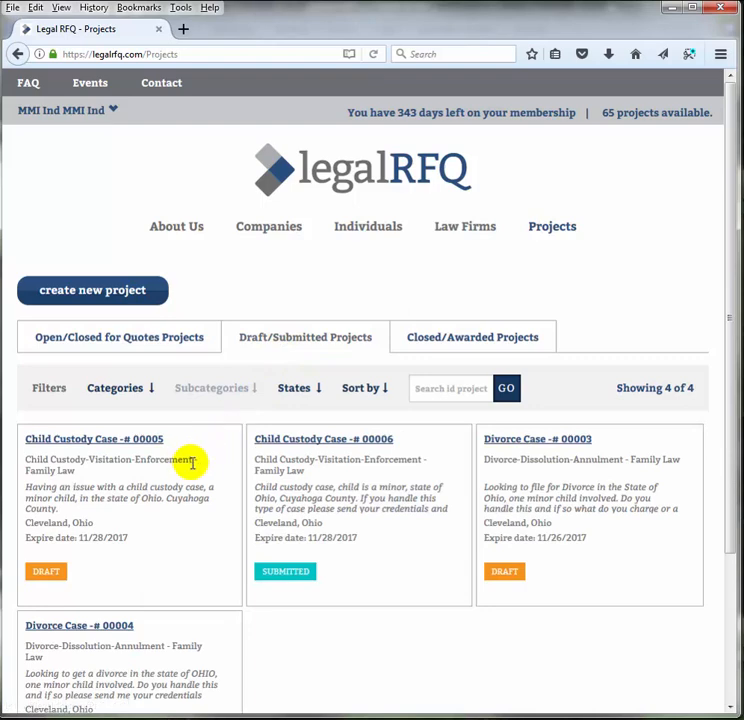